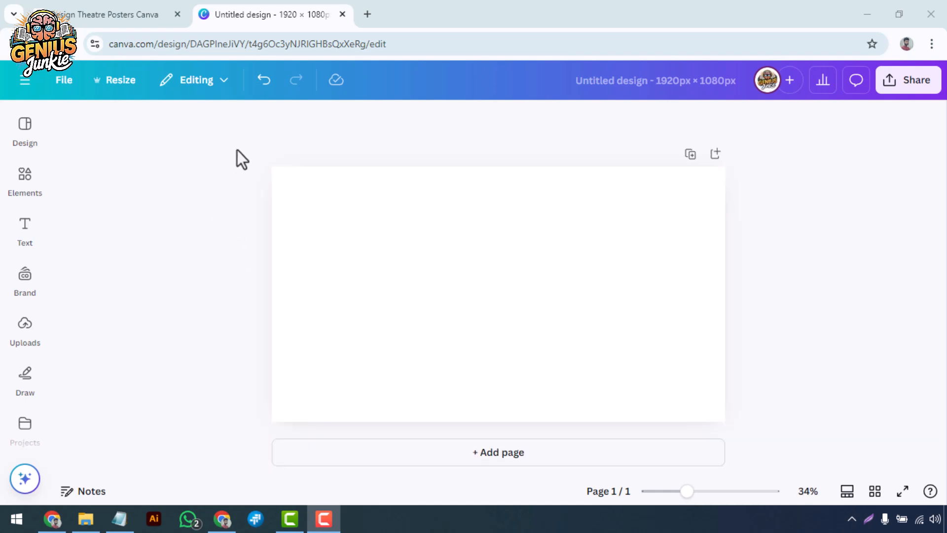
Examine the available design resources, including the Marketing Strategy Presentation templates, the Magic Media image generator and the Starred items
{"action": "left_click", "coordinate": [22, 175]}
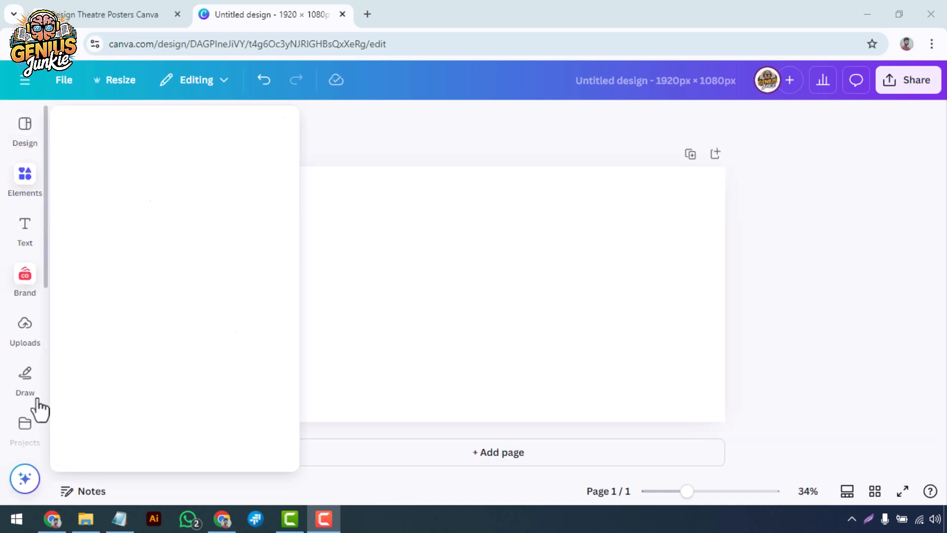
{"action": "left_click", "coordinate": [31, 385]}
{"action": "left_click", "coordinate": [47, 127]}
{"action": "scroll", "coordinate": [50, 163], "scroll_direction": "down", "scroll_amount": 5}
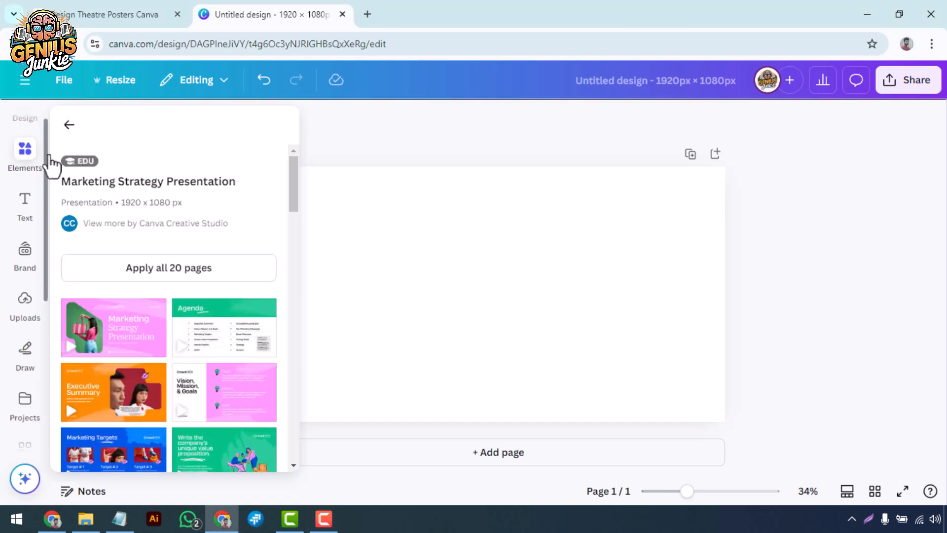
{"action": "scroll", "coordinate": [60, 311], "scroll_direction": "up", "scroll_amount": 6}
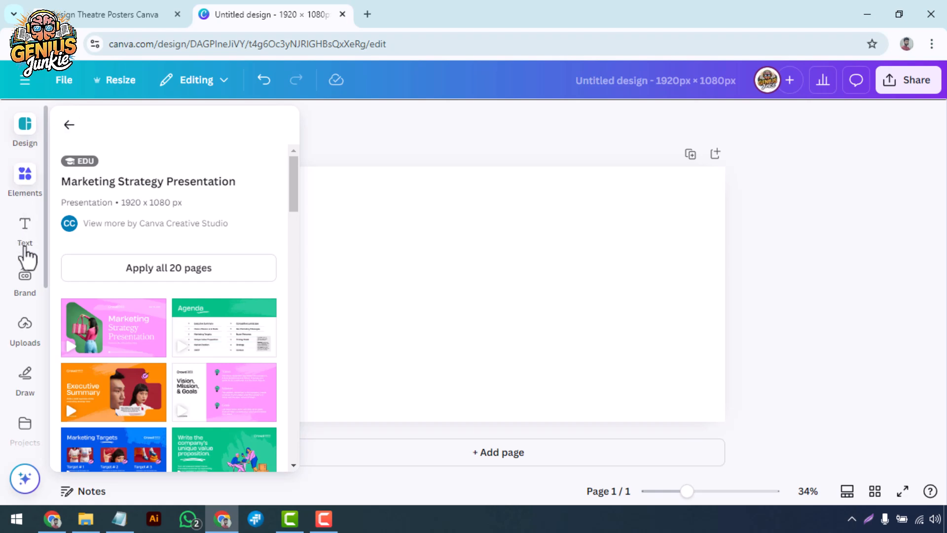
{"action": "scroll", "coordinate": [28, 316], "scroll_direction": "down", "scroll_amount": 5}
{"action": "left_click", "coordinate": [25, 323]}
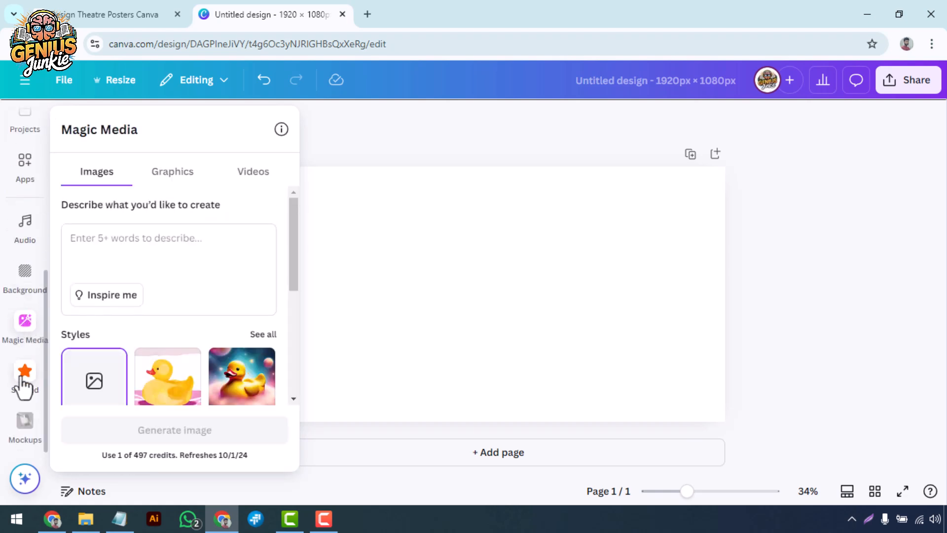
{"action": "left_click", "coordinate": [22, 434]}
{"action": "left_click", "coordinate": [25, 375]}
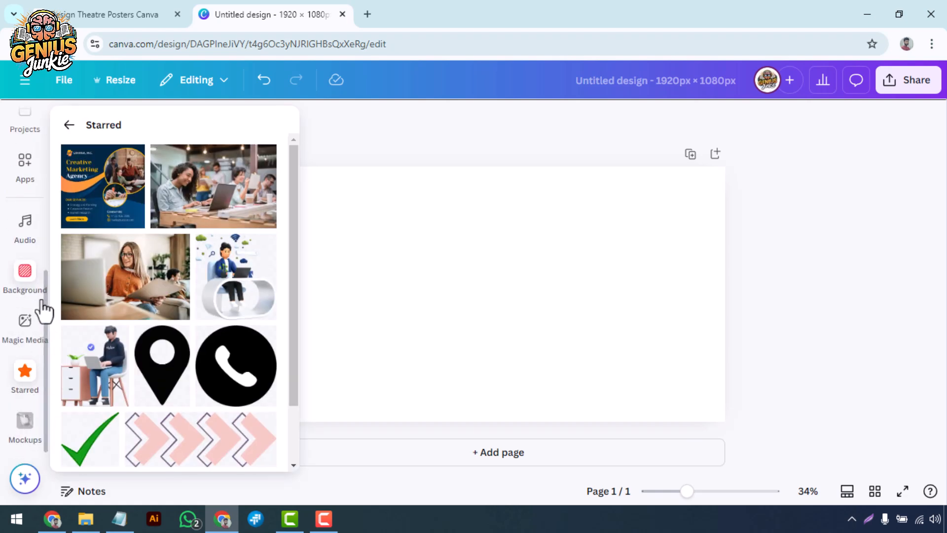
Apply the pink cover page of the Marketing Strategy Presentation template to the blank page
{"action": "scroll", "coordinate": [43, 308], "scroll_direction": "up", "scroll_amount": 3}
{"action": "left_click", "coordinate": [39, 301]}
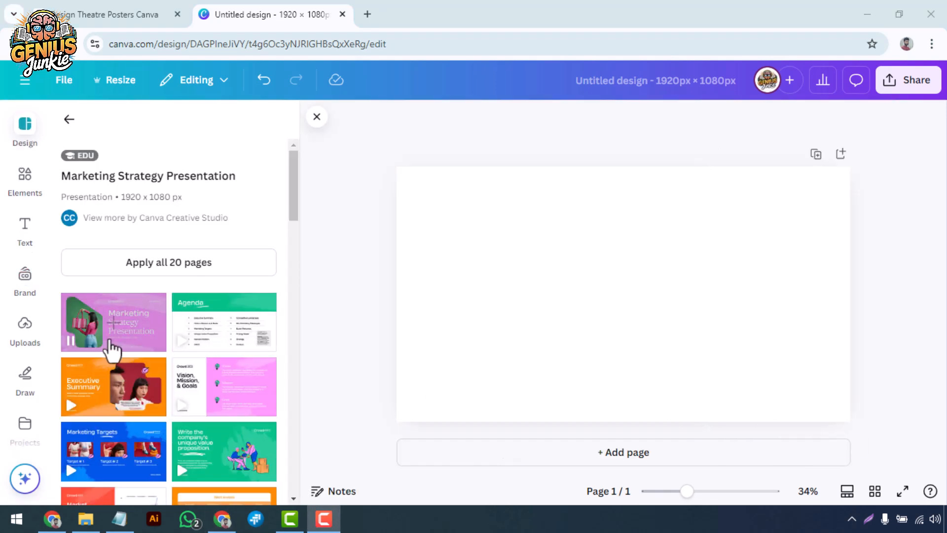
{"action": "left_click", "coordinate": [111, 330]}
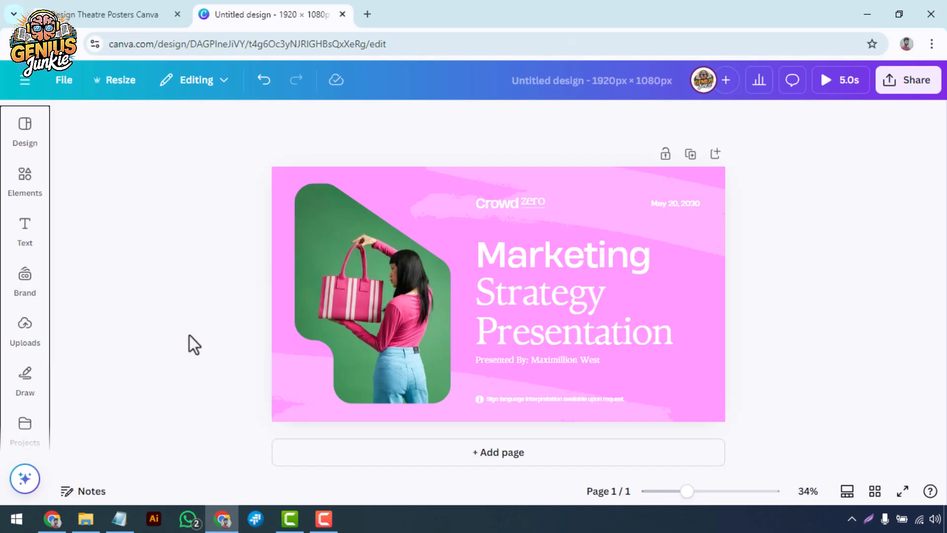
Choose the pen for freehand drawing and set its colour to light blue
{"action": "left_click", "coordinate": [28, 384]}
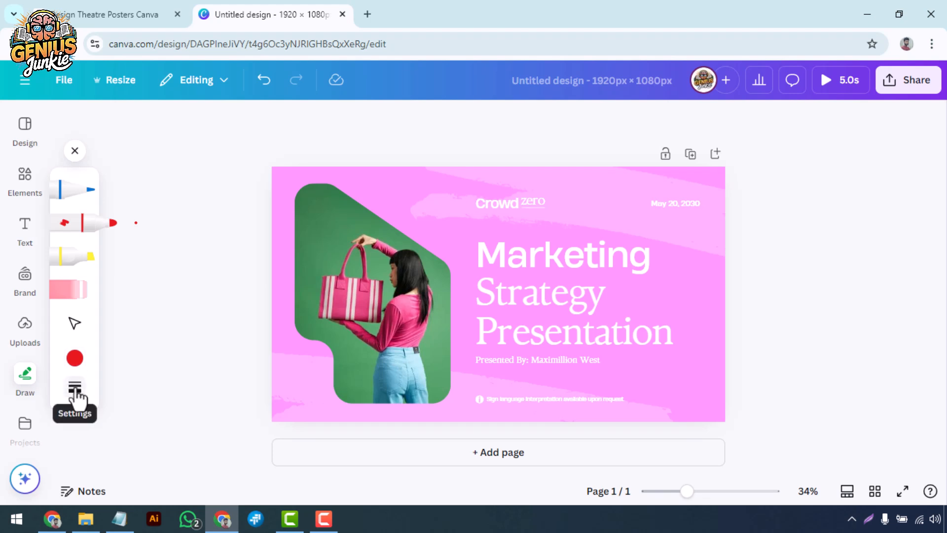
{"action": "left_click", "coordinate": [72, 200]}
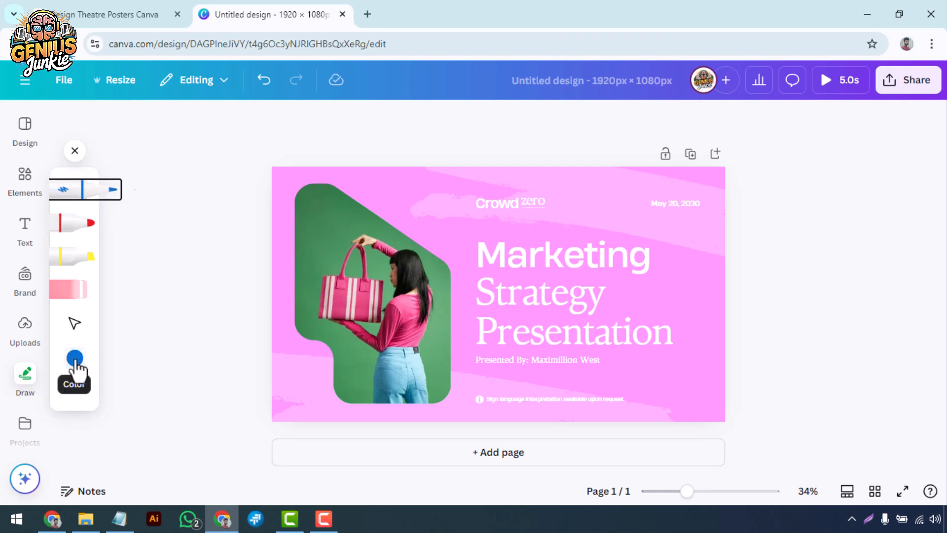
{"action": "left_click", "coordinate": [74, 387]}
{"action": "left_click", "coordinate": [79, 360]}
{"action": "left_click", "coordinate": [274, 336]}
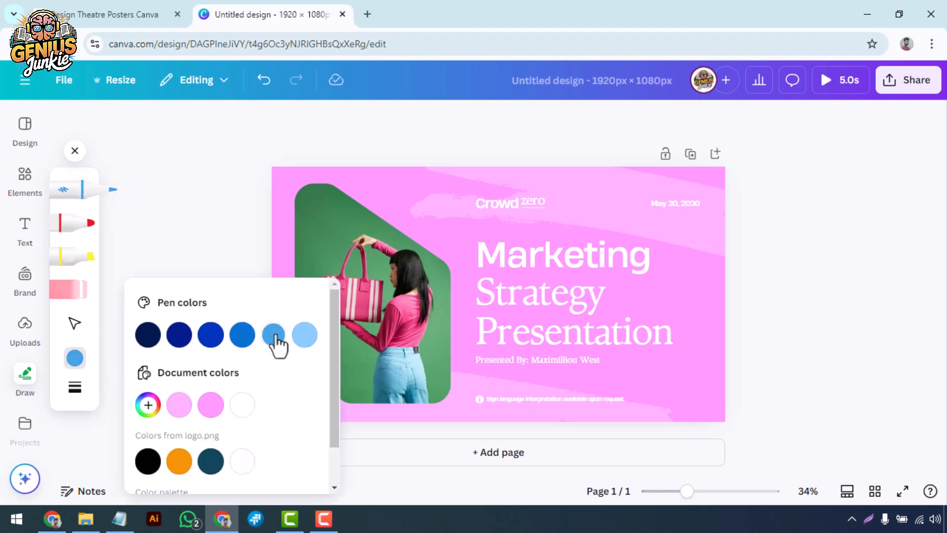
Set the pen's weight to 16 and transparency to 89, and underline the Crowd zero logo
{"action": "left_click", "coordinate": [75, 387]}
{"action": "left_click_drag", "start_coordinate": [165, 415], "coordinate": [260, 403]}
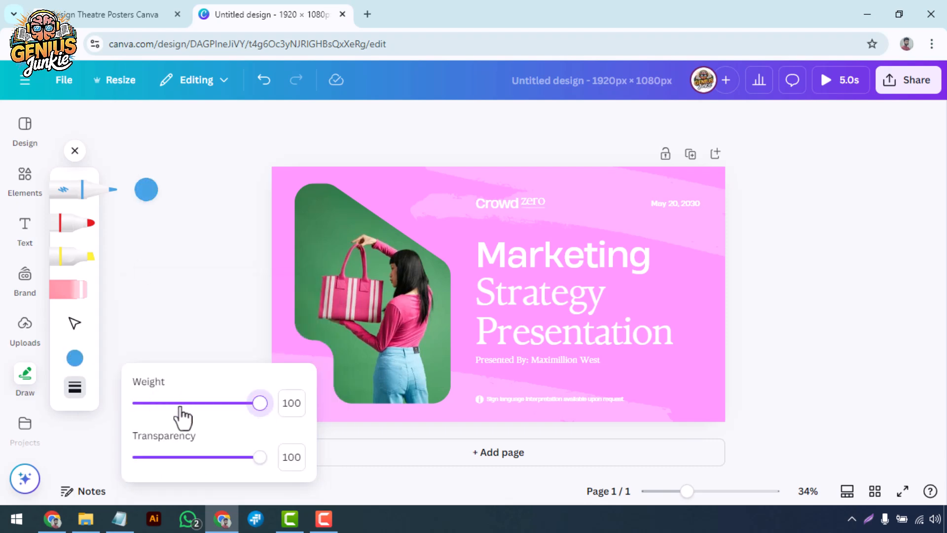
{"action": "left_click_drag", "start_coordinate": [181, 403], "coordinate": [146, 408]}
{"action": "left_click_drag", "start_coordinate": [255, 458], "coordinate": [246, 458]}
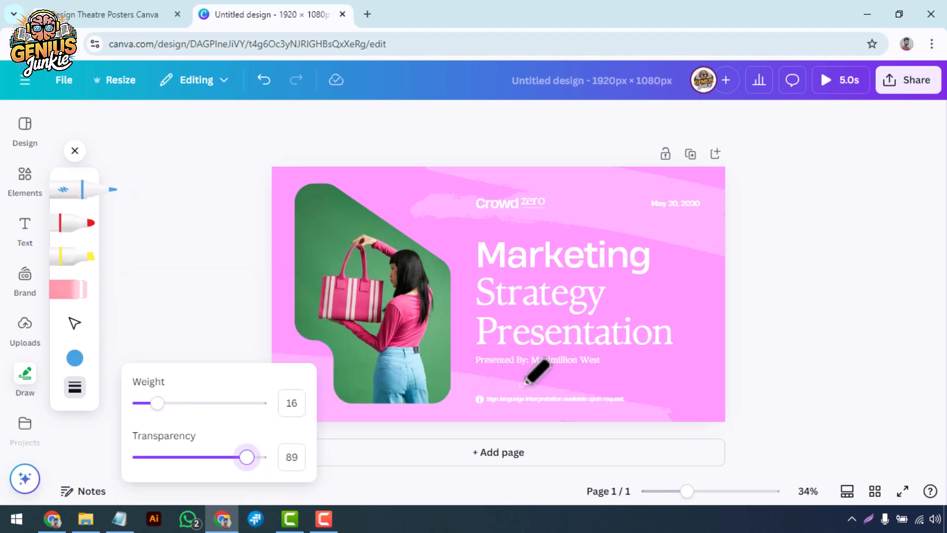
Set the marker to orange with weight 76 and transparency 63, and draw a band over the "Presented By" line
{"action": "left_click", "coordinate": [76, 228]}
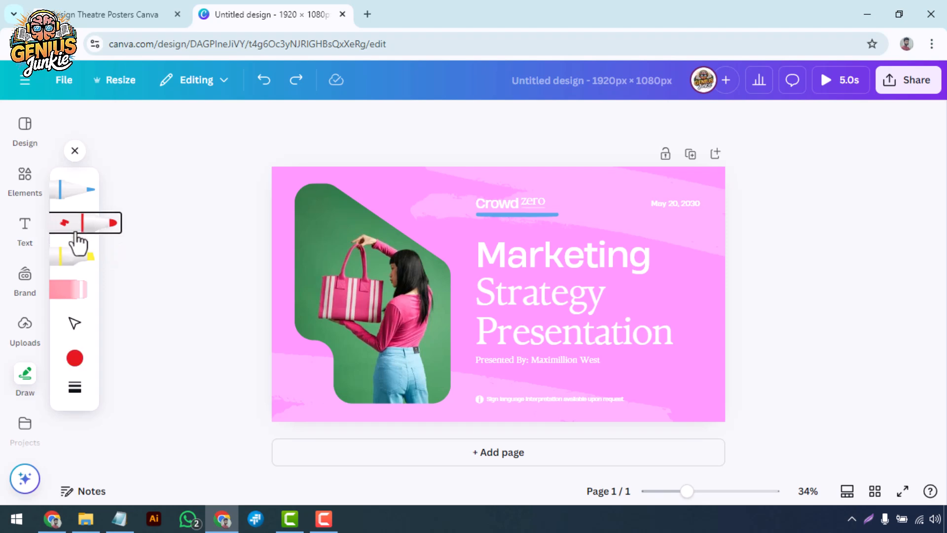
{"action": "left_click", "coordinate": [75, 357]}
{"action": "left_click", "coordinate": [211, 335]}
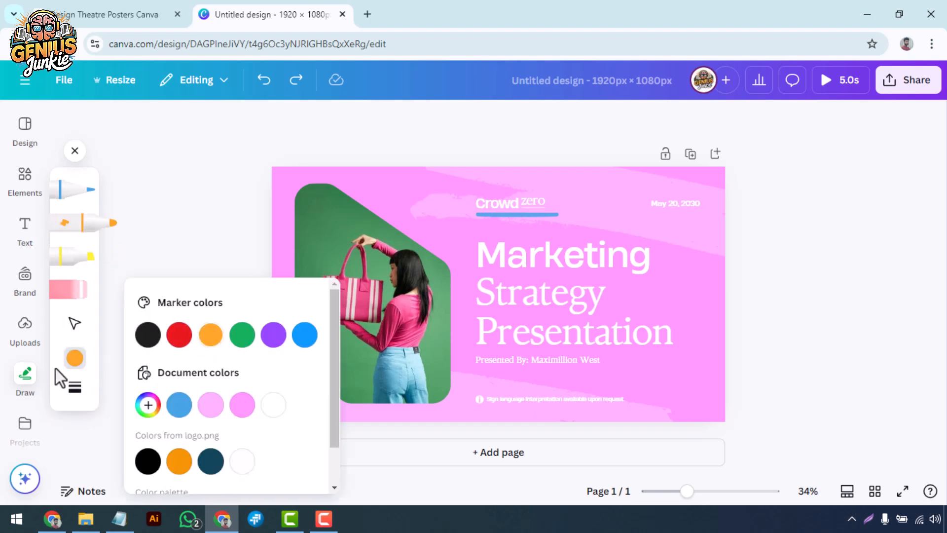
{"action": "left_click", "coordinate": [74, 388]}
{"action": "left_click_drag", "start_coordinate": [144, 402], "coordinate": [226, 404]}
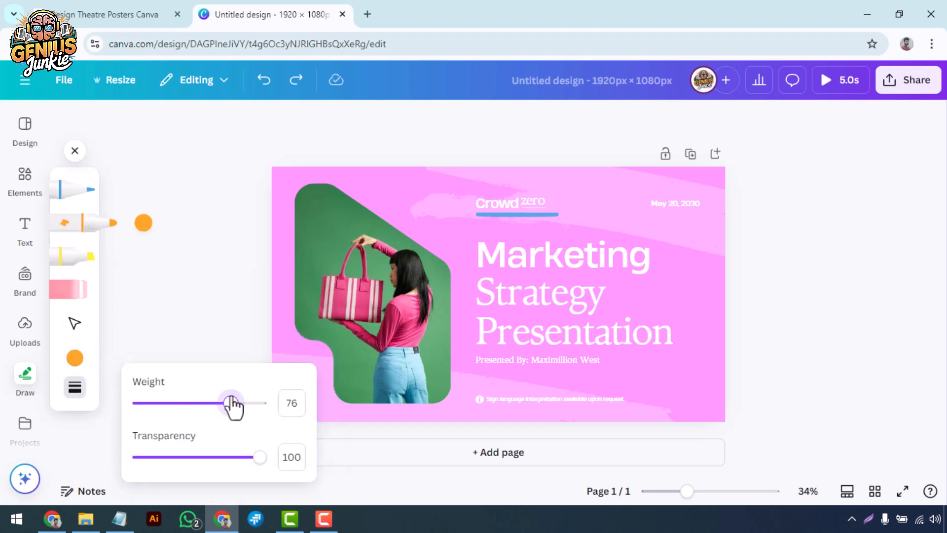
{"action": "left_click_drag", "start_coordinate": [260, 456], "coordinate": [208, 469]}
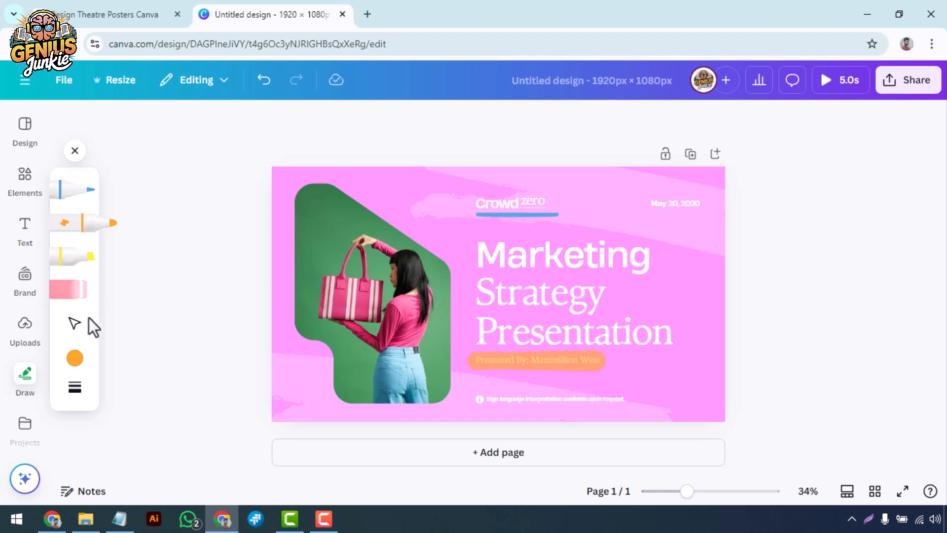
Send the orange band to the back so it lies behind the "Presented By" text
{"action": "left_click", "coordinate": [593, 373]}
{"action": "right_click", "coordinate": [595, 374]}
{"action": "mouse_move", "coordinate": [635, 319]}
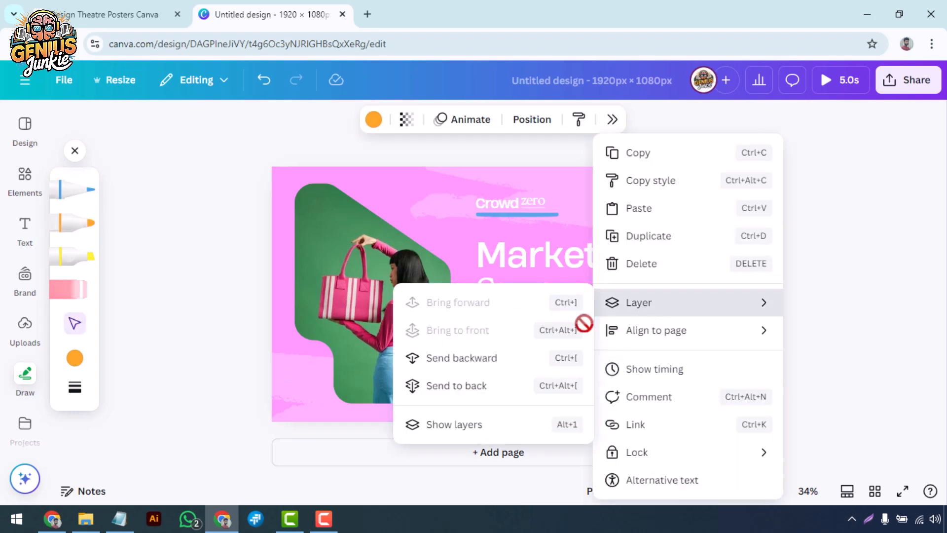
{"action": "left_click", "coordinate": [474, 386]}
{"action": "left_click", "coordinate": [756, 321]}
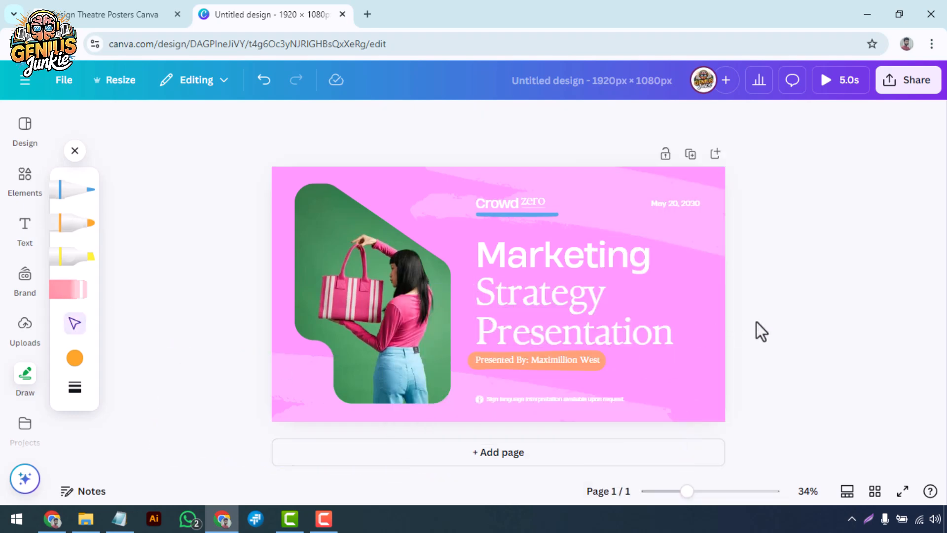
Delete the blue line under the Crowd zero logo
{"action": "left_click", "coordinate": [522, 216]}
{"action": "key", "text": "Delete"}
Underline the date on the cover page with the orange marker at weight 16
{"action": "left_click", "coordinate": [74, 223]}
{"action": "left_click", "coordinate": [74, 387]}
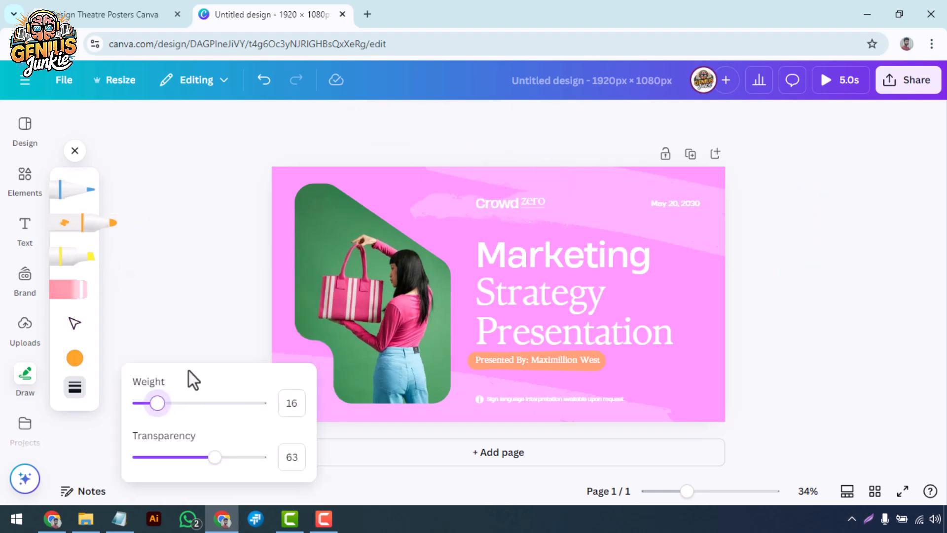
{"action": "left_click_drag", "start_coordinate": [650, 211], "coordinate": [703, 211]}
Set the highlighter to white and draw overlapping dots above the photo and in the page's lower-right corner, undoing a stray mark
{"action": "left_click", "coordinate": [74, 256]}
{"action": "left_click", "coordinate": [74, 358]}
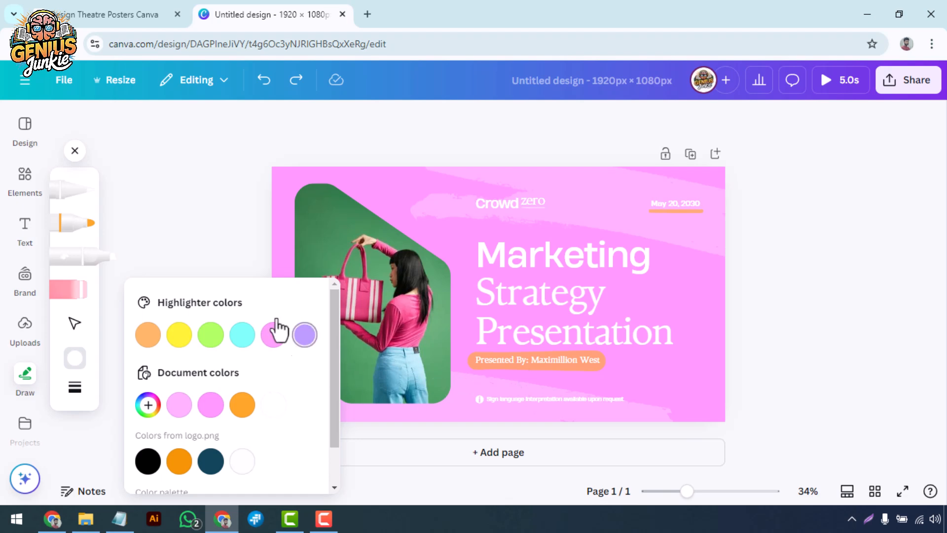
{"action": "left_click", "coordinate": [75, 323]}
{"action": "left_click", "coordinate": [74, 256]}
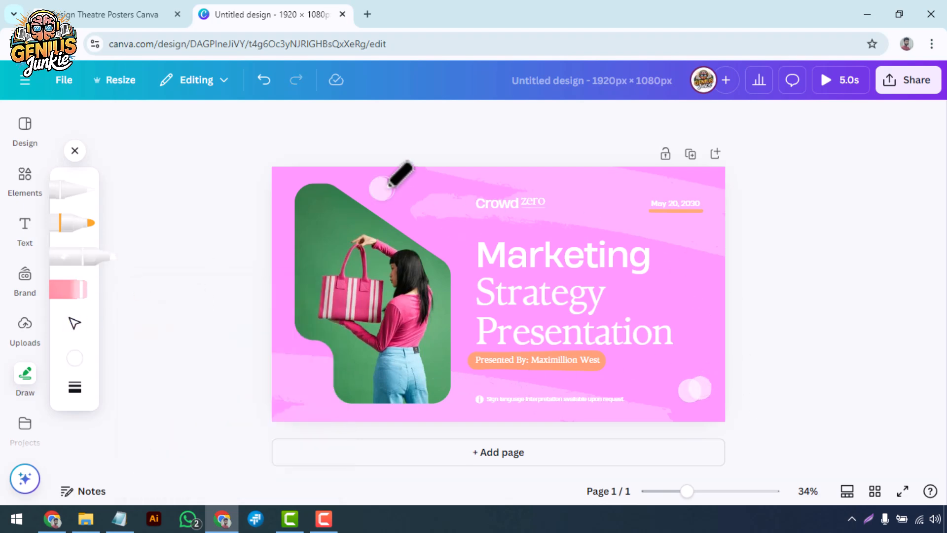
{"action": "key", "text": "ctrl+z"}
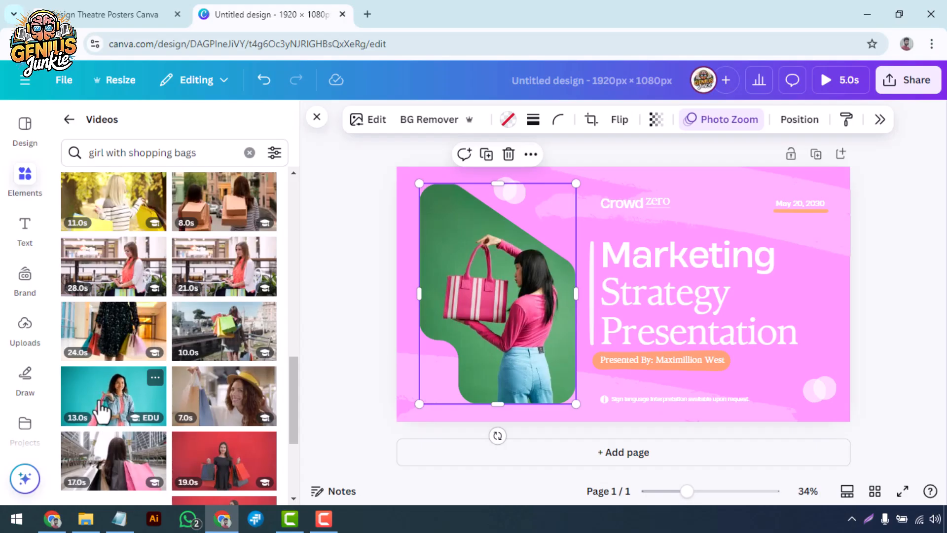
Fill the photo frame with the 13-second video of a woman against a teal background, and delete the filled frame
{"action": "left_click_drag", "start_coordinate": [99, 401], "coordinate": [488, 301]}
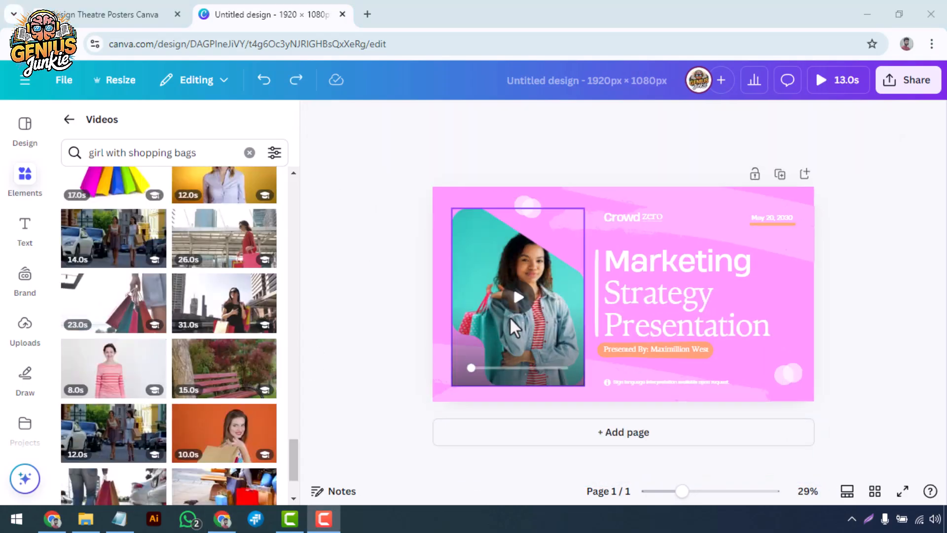
{"action": "left_click", "coordinate": [508, 321]}
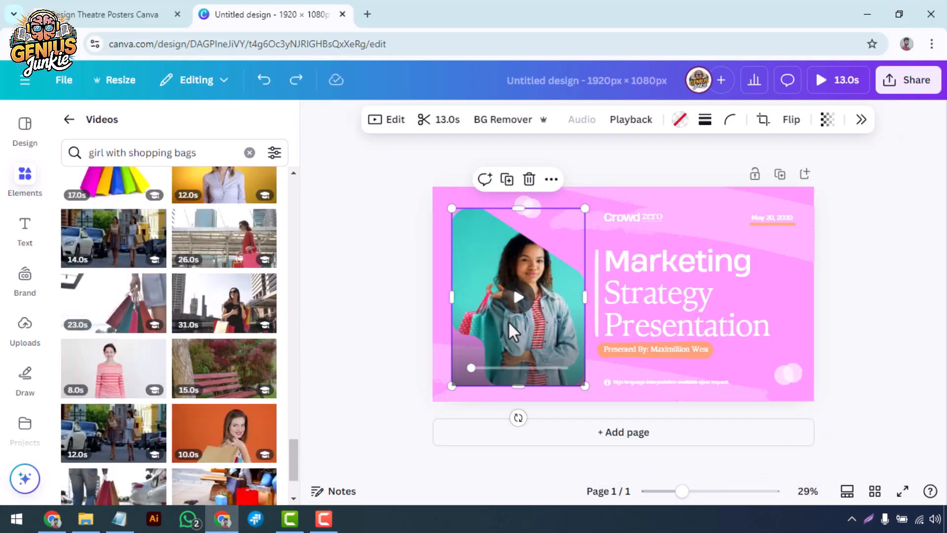
{"action": "key", "text": "Delete"}
Add the 12-second video of a man holding shopping bags from the "girl with shopping bags" results to the page
{"action": "scroll", "coordinate": [180, 355], "scroll_direction": "down", "scroll_amount": 5}
{"action": "scroll", "coordinate": [180, 354], "scroll_direction": "down", "scroll_amount": 10}
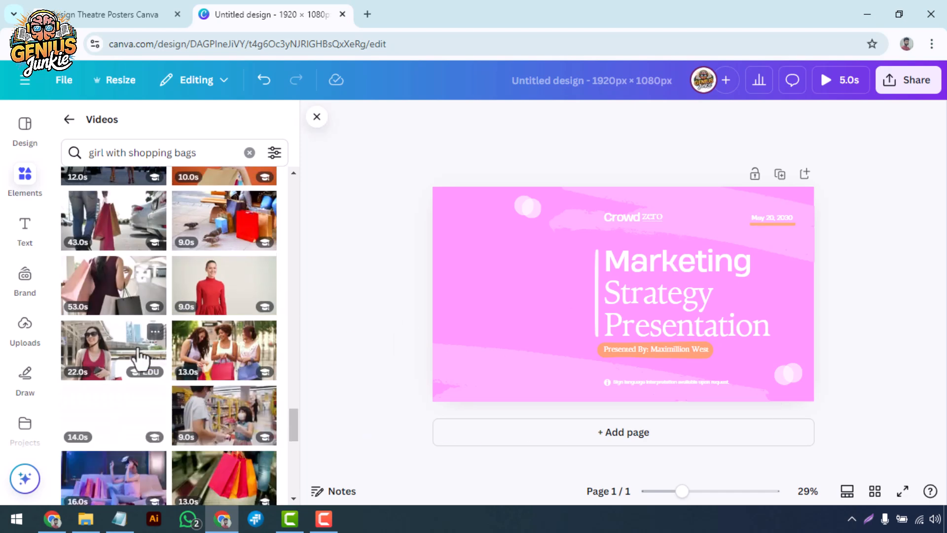
{"action": "scroll", "coordinate": [225, 375], "scroll_direction": "down", "scroll_amount": 2}
{"action": "left_click_drag", "start_coordinate": [219, 382], "coordinate": [459, 280]}
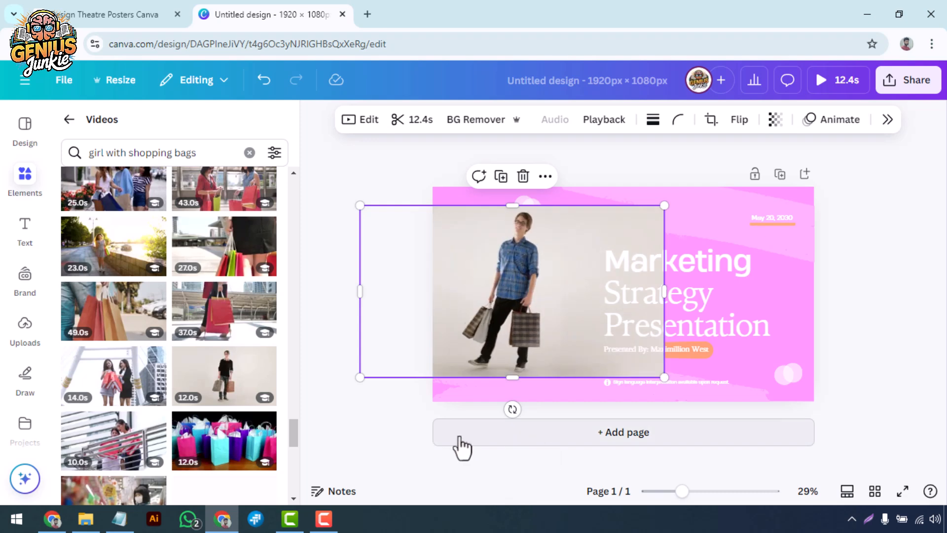
Crop both sides of the video freeform to a narrow portrait area around the man
{"action": "left_click", "coordinate": [711, 120]}
{"action": "left_click_drag", "start_coordinate": [568, 326], "coordinate": [473, 378]}
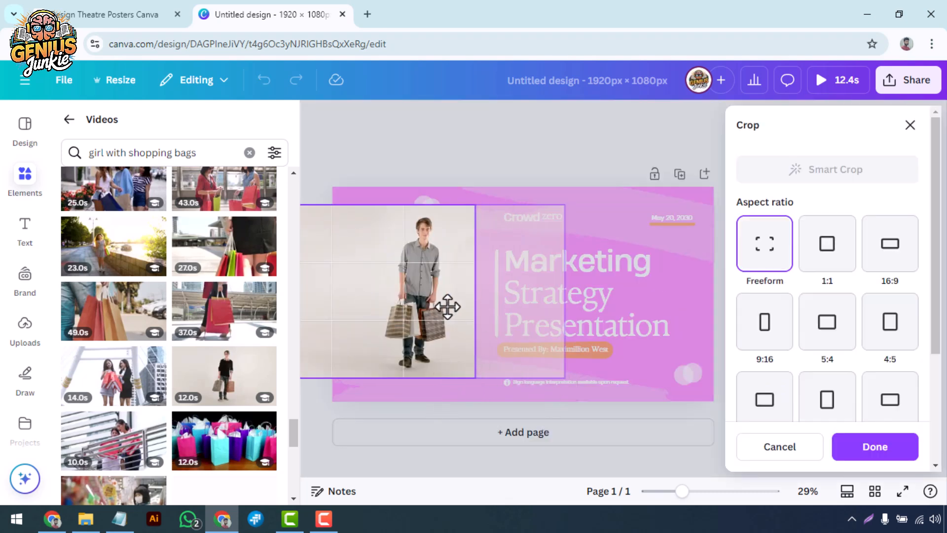
{"action": "scroll", "coordinate": [414, 313], "scroll_direction": "down", "scroll_amount": 3}
{"action": "left_click_drag", "start_coordinate": [409, 342], "coordinate": [469, 341]}
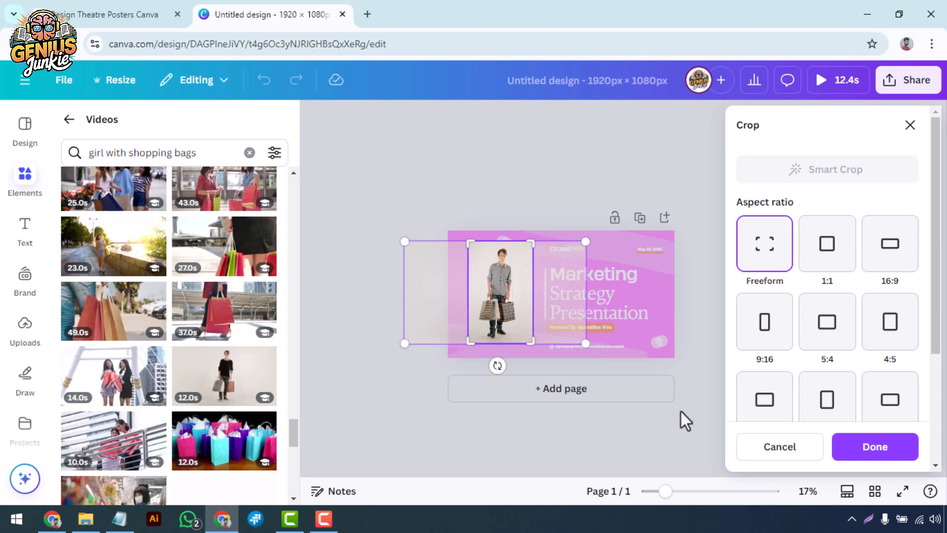
{"action": "key", "text": "Return"}
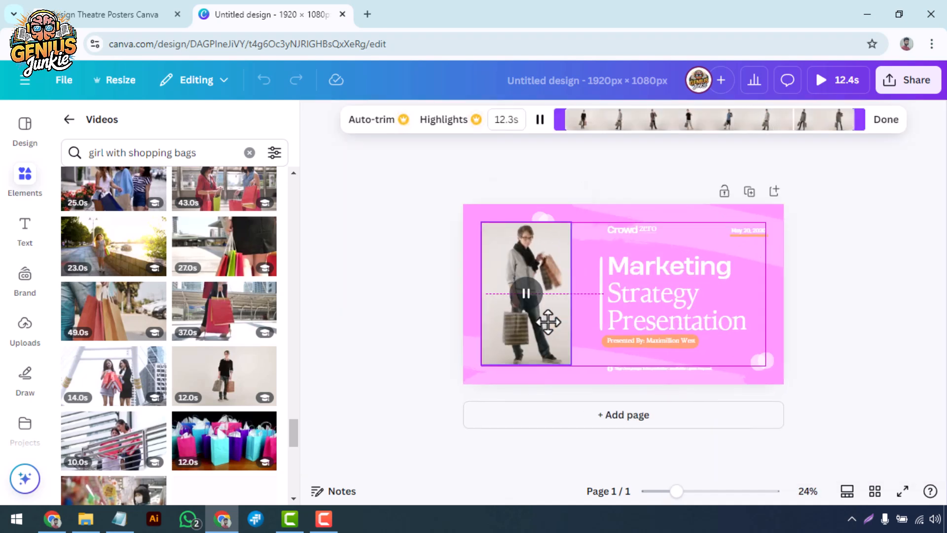
Remove the background of the man's video and reposition the cut-out in the empty area beside the title
{"action": "left_click", "coordinate": [383, 286]}
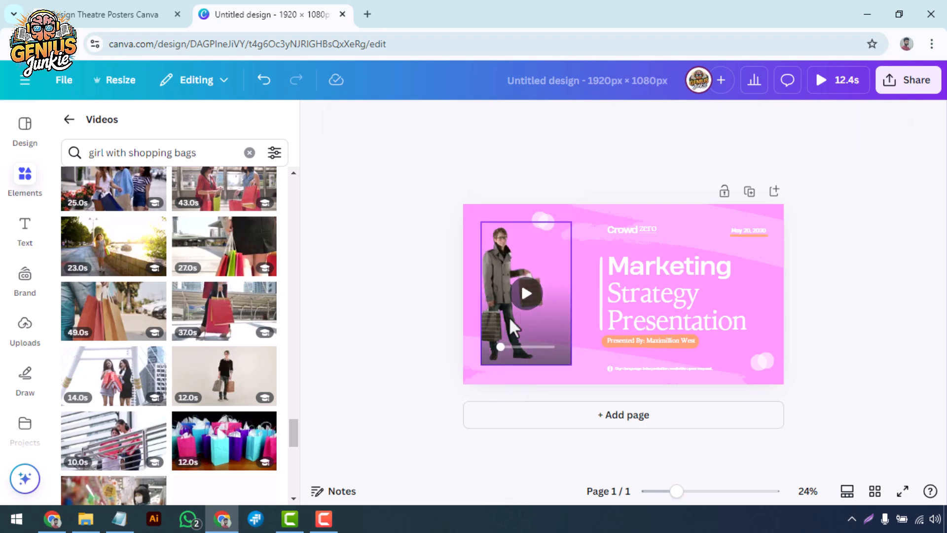
{"action": "left_click_drag", "start_coordinate": [485, 299], "coordinate": [474, 297]}
{"action": "left_click", "coordinate": [389, 310]}
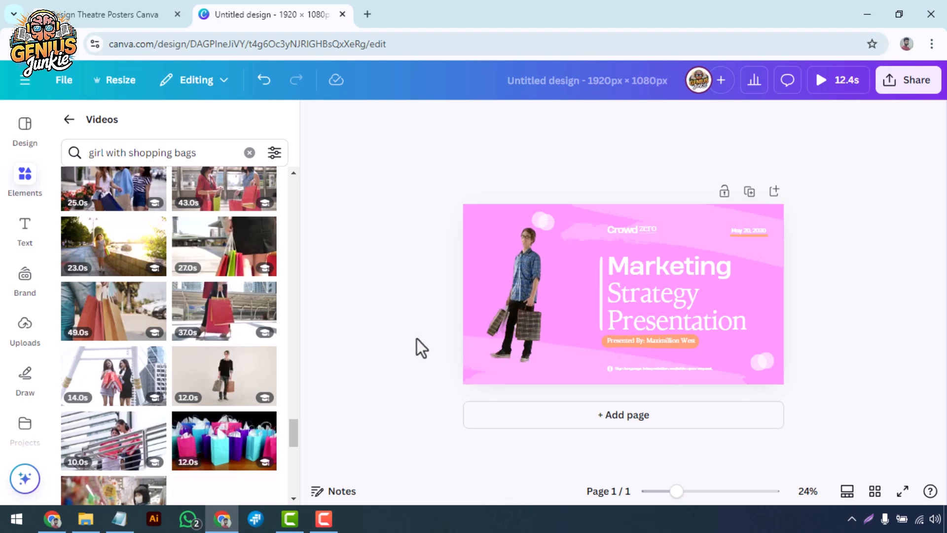
{"action": "scroll", "coordinate": [416, 340], "scroll_direction": "up", "scroll_amount": 2}
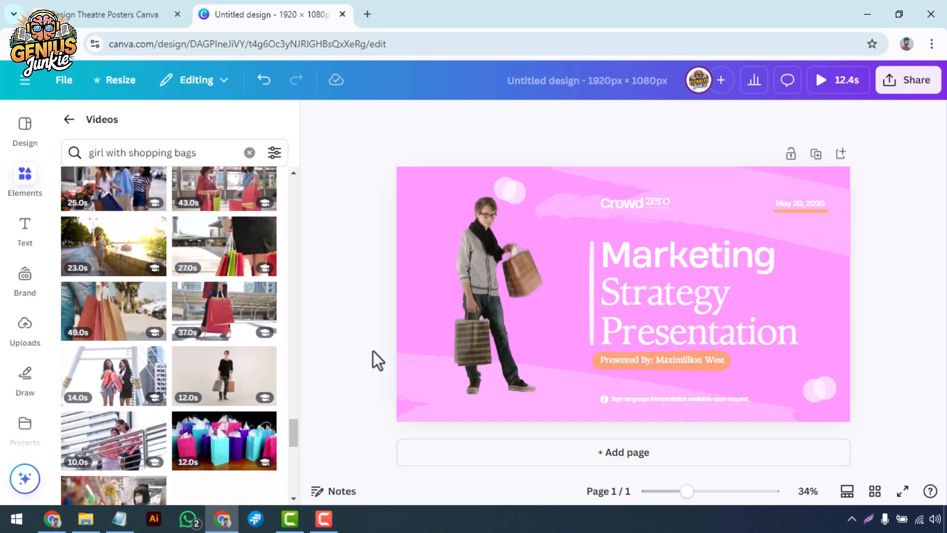
{"action": "left_click", "coordinate": [544, 309]}
{"action": "left_click_drag", "start_coordinate": [554, 304], "coordinate": [589, 320]}
{"action": "left_click", "coordinate": [355, 291]}
{"action": "left_click", "coordinate": [423, 345]}
{"action": "left_click", "coordinate": [344, 311]}
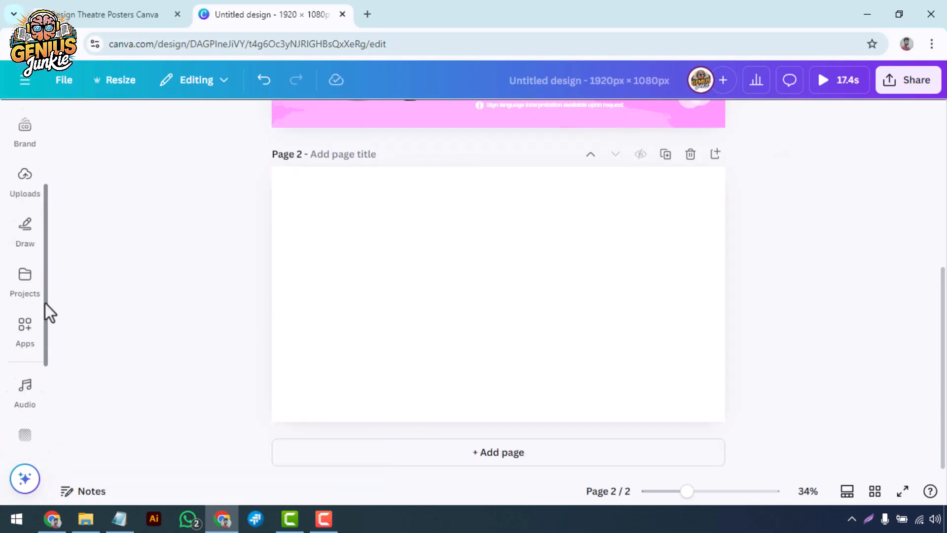
With the blank page 2 ready, examine the Mockups categories, including the full Apparel and Popular collections
{"action": "left_click", "coordinate": [25, 323]}
{"action": "scroll", "coordinate": [84, 306], "scroll_direction": "down", "scroll_amount": 5}
{"action": "left_click", "coordinate": [84, 307]}
{"action": "scroll", "coordinate": [295, 292], "scroll_direction": "down", "scroll_amount": 5}
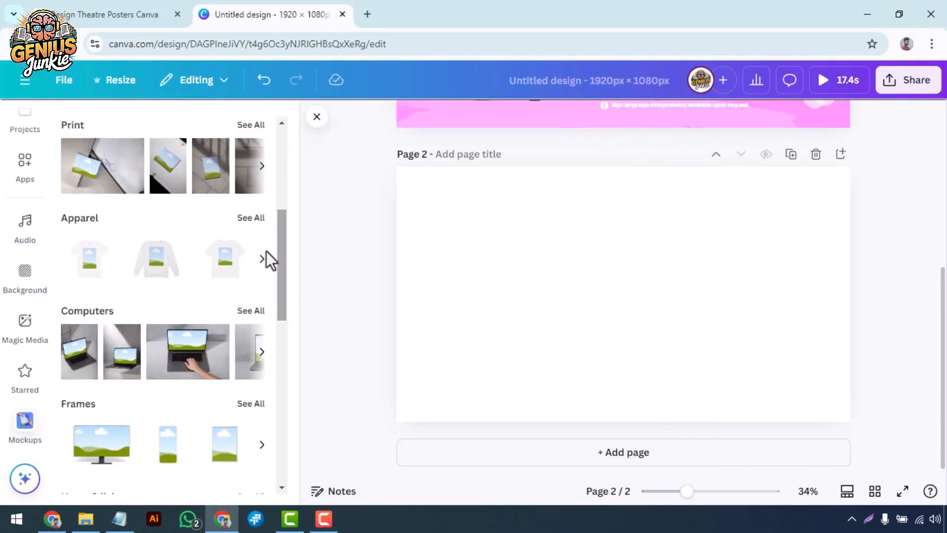
{"action": "left_click", "coordinate": [250, 215]}
{"action": "scroll", "coordinate": [285, 246], "scroll_direction": "down", "scroll_amount": 3}
{"action": "left_click", "coordinate": [86, 128]}
{"action": "left_click", "coordinate": [85, 127]}
{"action": "scroll", "coordinate": [268, 328], "scroll_direction": "down", "scroll_amount": 3}
{"action": "scroll", "coordinate": [270, 328], "scroll_direction": "up", "scroll_amount": 5}
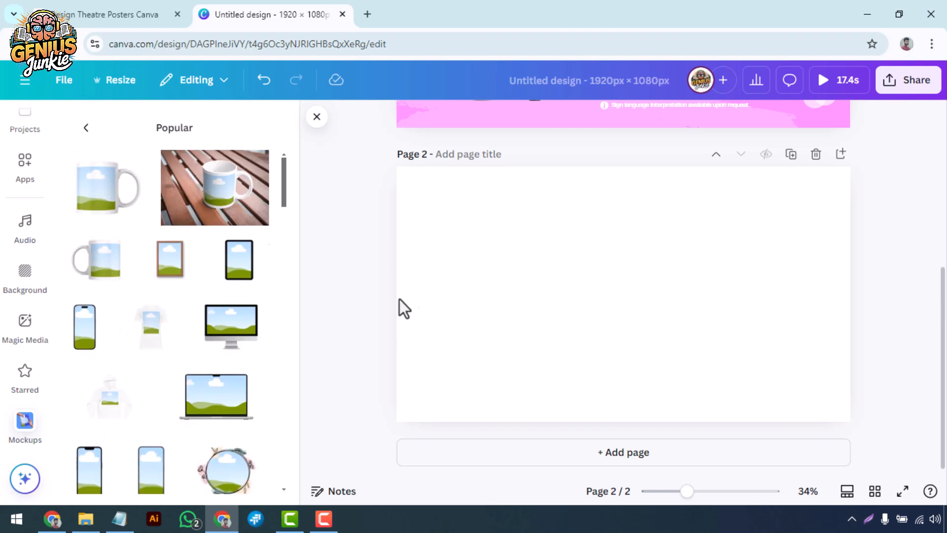
Add the mockups of a mug on a wooden table and a man in a white sweatshirt to page 2
{"action": "left_click", "coordinate": [215, 187]}
{"action": "left_click", "coordinate": [85, 127]}
{"action": "scroll", "coordinate": [186, 296], "scroll_direction": "down", "scroll_amount": 3}
{"action": "left_click", "coordinate": [249, 404]}
{"action": "scroll", "coordinate": [207, 286], "scroll_direction": "down", "scroll_amount": 2}
{"action": "scroll", "coordinate": [220, 352], "scroll_direction": "down", "scroll_amount": 3}
{"action": "left_click", "coordinate": [214, 370]}
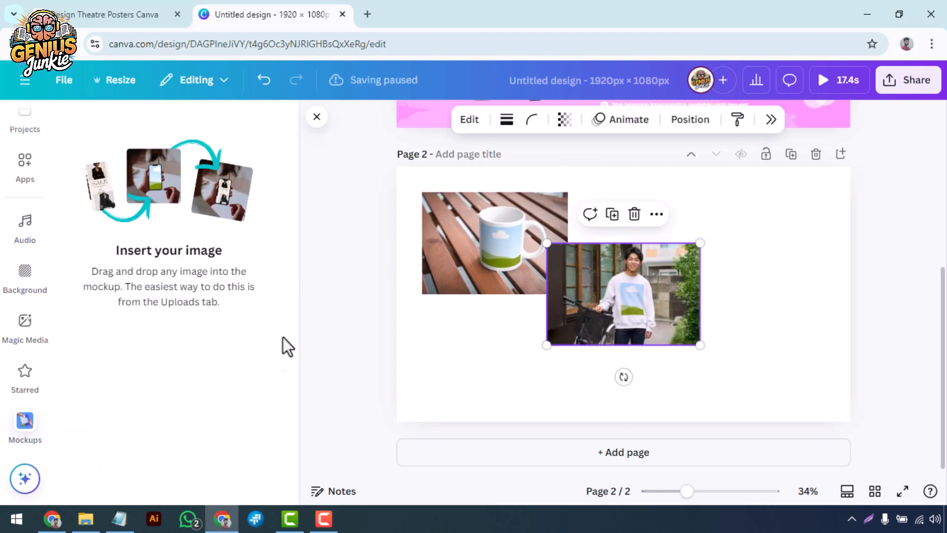
Add the Packaging mockup of a box on rocks, then resize and arrange all three mockups to fill page 2
{"action": "scroll", "coordinate": [228, 316], "scroll_direction": "down", "scroll_amount": 6}
{"action": "left_click", "coordinate": [253, 327]}
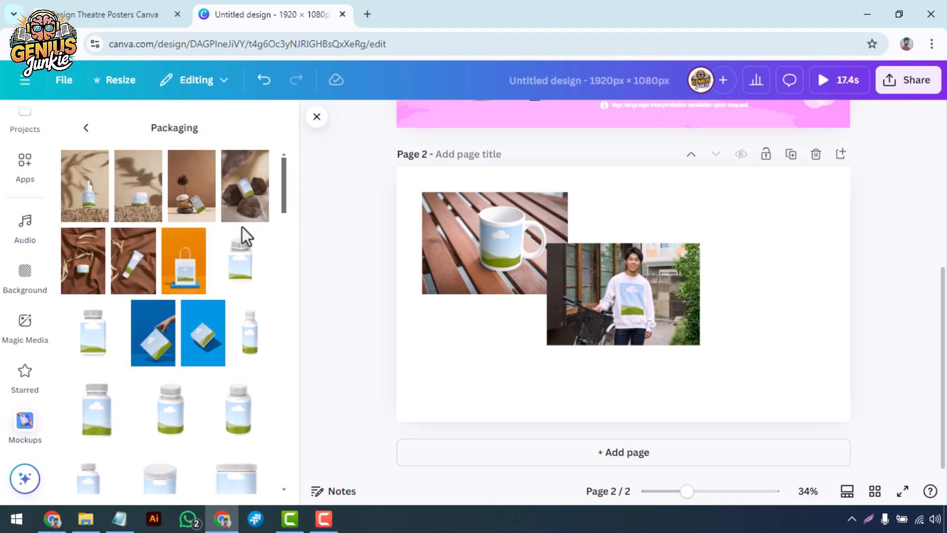
{"action": "left_click_drag", "start_coordinate": [624, 296], "coordinate": [777, 271]}
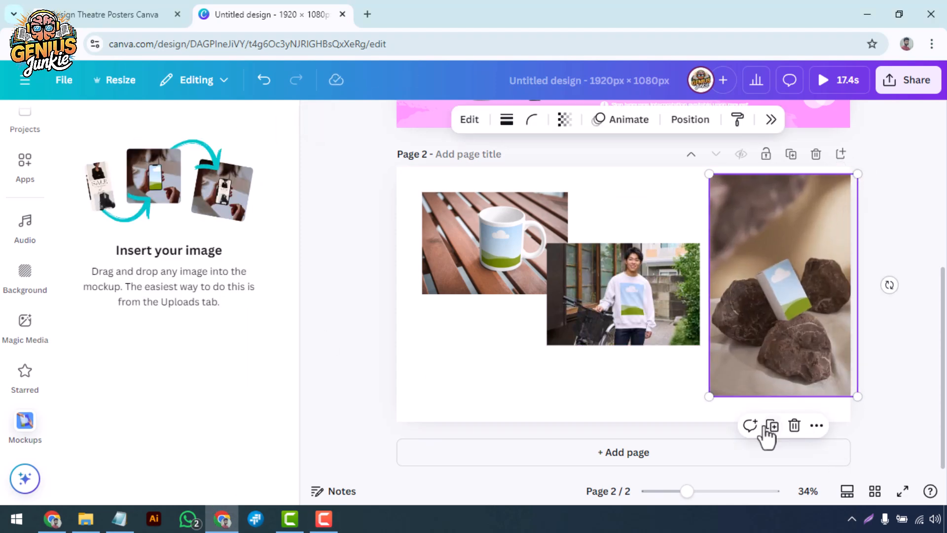
{"action": "left_click_drag", "start_coordinate": [549, 238], "coordinate": [541, 212]}
{"action": "left_click_drag", "start_coordinate": [850, 394], "coordinate": [840, 454]}
Place the uploaded Genius Junkie logo into the mug, sweatshirt and box mockups
{"action": "scroll", "coordinate": [25, 296], "scroll_direction": "up", "scroll_amount": 4}
{"action": "left_click", "coordinate": [25, 222]}
{"action": "scroll", "coordinate": [189, 337], "scroll_direction": "down", "scroll_amount": 10}
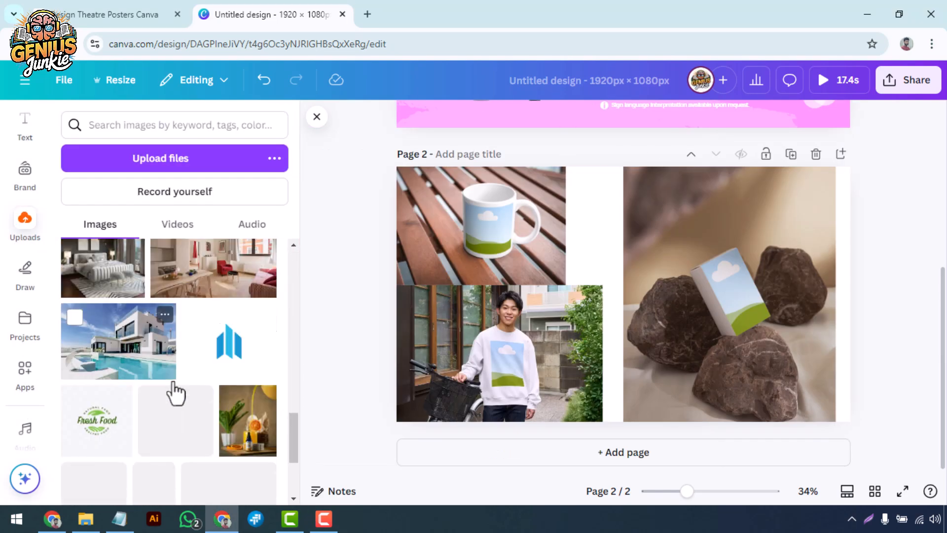
{"action": "scroll", "coordinate": [222, 312], "scroll_direction": "down", "scroll_amount": 2}
{"action": "left_click_drag", "start_coordinate": [217, 326], "coordinate": [495, 234]}
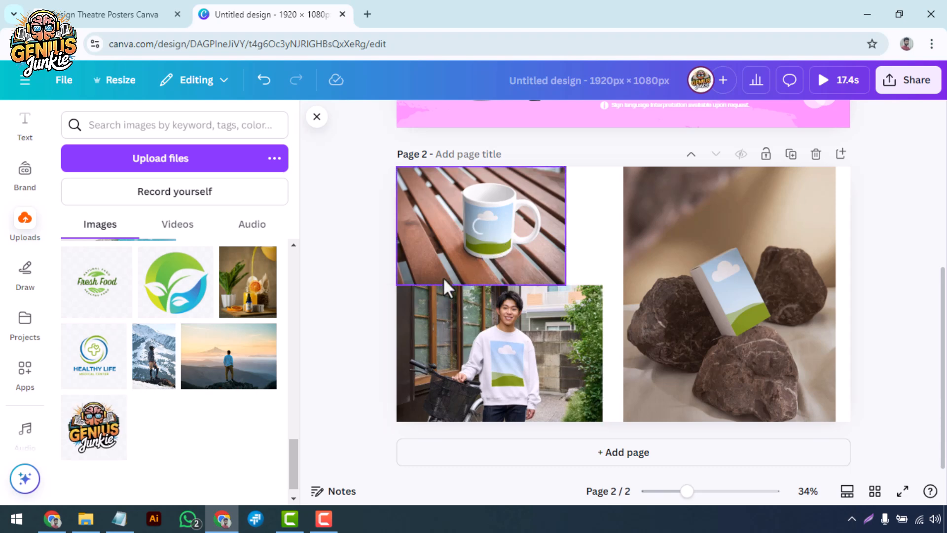
{"action": "left_click_drag", "start_coordinate": [94, 427], "coordinate": [738, 302]}
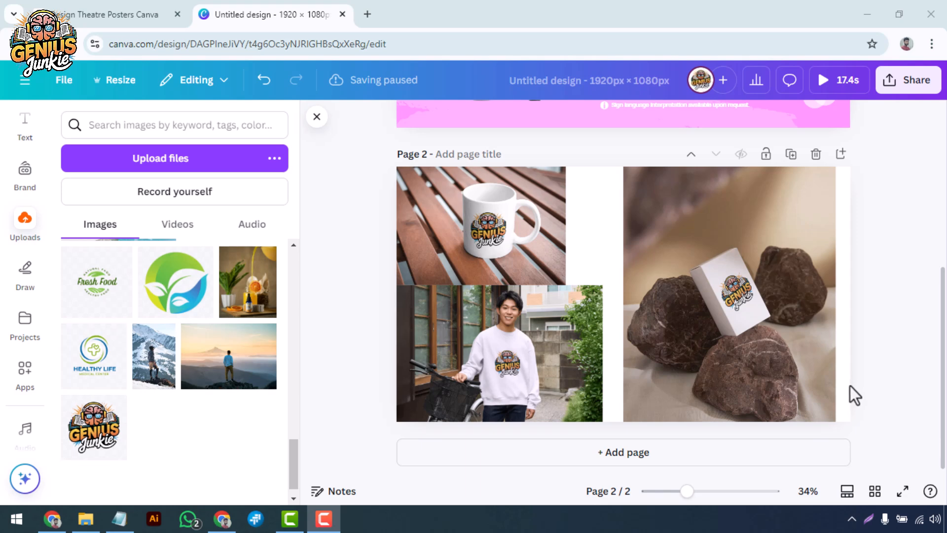
Close the uploads library and add a blank third page below the mockups
{"action": "scroll", "coordinate": [849, 385], "scroll_direction": "up", "scroll_amount": 1}
{"action": "scroll", "coordinate": [847, 386], "scroll_direction": "down", "scroll_amount": 1}
{"action": "scroll", "coordinate": [844, 374], "scroll_direction": "up", "scroll_amount": 1}
{"action": "scroll", "coordinate": [844, 373], "scroll_direction": "down", "scroll_amount": 1}
{"action": "left_click", "coordinate": [317, 117]}
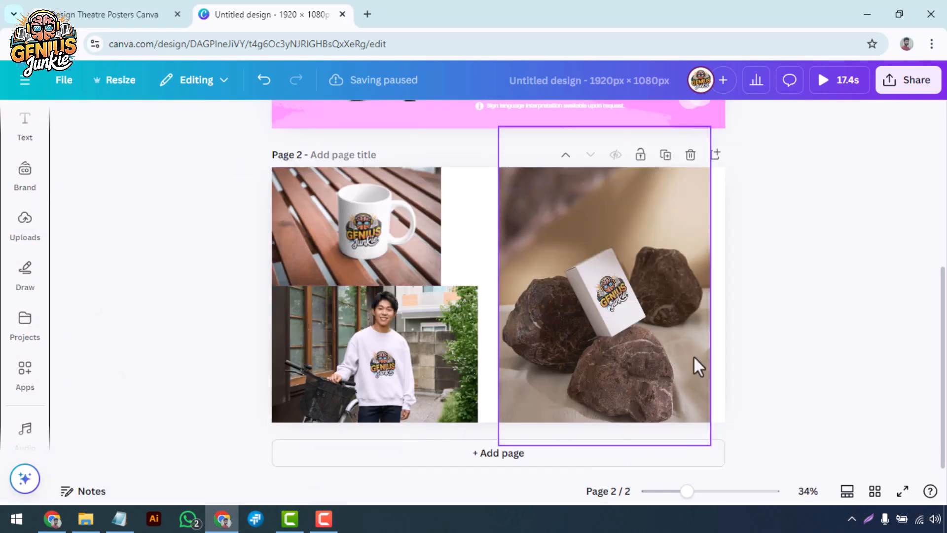
{"action": "scroll", "coordinate": [772, 364], "scroll_direction": "up", "scroll_amount": 1}
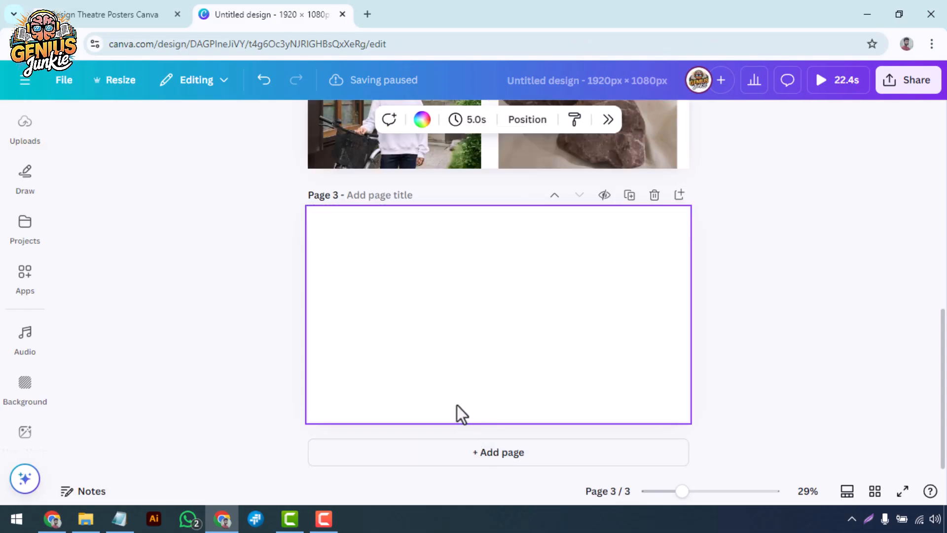
Generate landscape Magic Media images from the prompt "a futuristic city at sunset" with no style
{"action": "left_click", "coordinate": [48, 363]}
{"action": "scroll", "coordinate": [47, 356], "scroll_direction": "down", "scroll_amount": 1}
{"action": "left_click", "coordinate": [47, 347]}
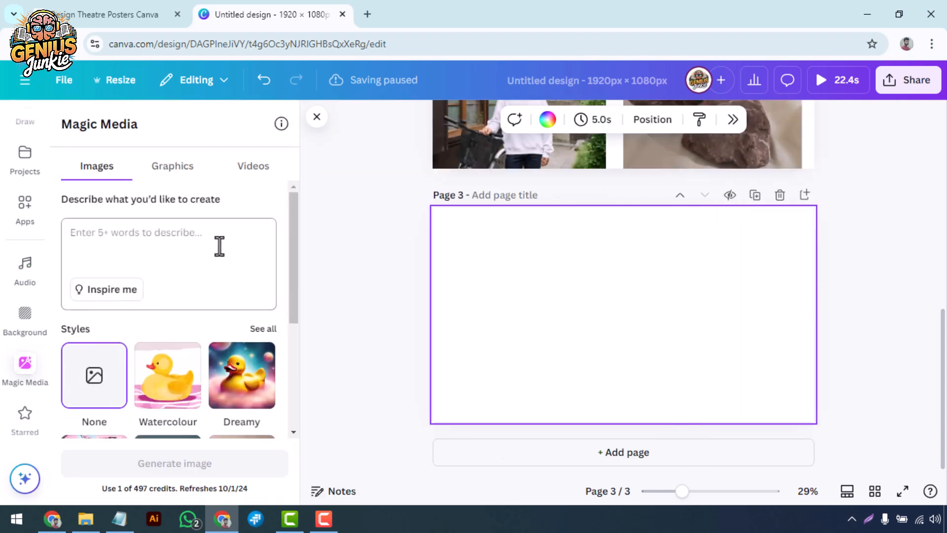
{"action": "scroll", "coordinate": [218, 245], "scroll_direction": "down", "scroll_amount": 3}
{"action": "scroll", "coordinate": [207, 252], "scroll_direction": "up", "scroll_amount": 3}
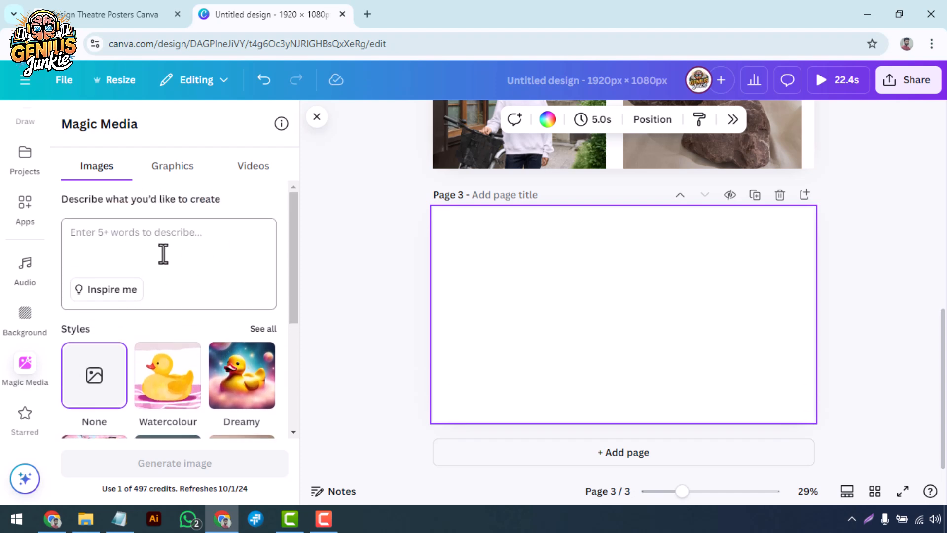
{"action": "type", "text": "a futuristic city at sunset"}
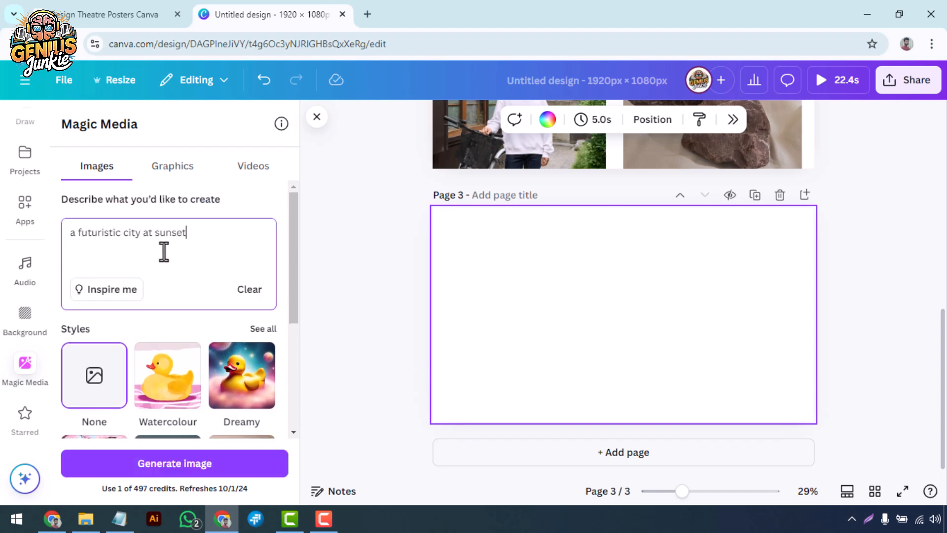
{"action": "scroll", "coordinate": [168, 370], "scroll_direction": "down", "scroll_amount": 4}
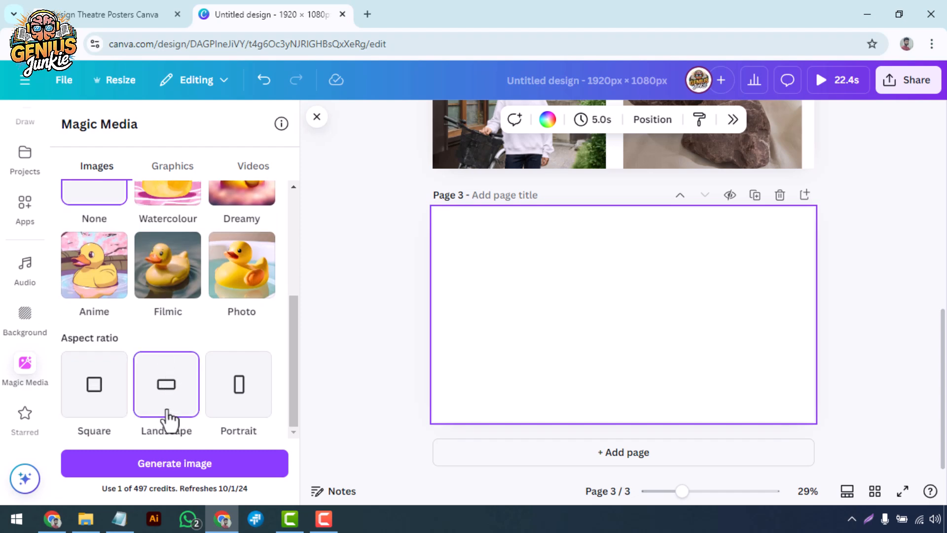
{"action": "left_click", "coordinate": [206, 466]}
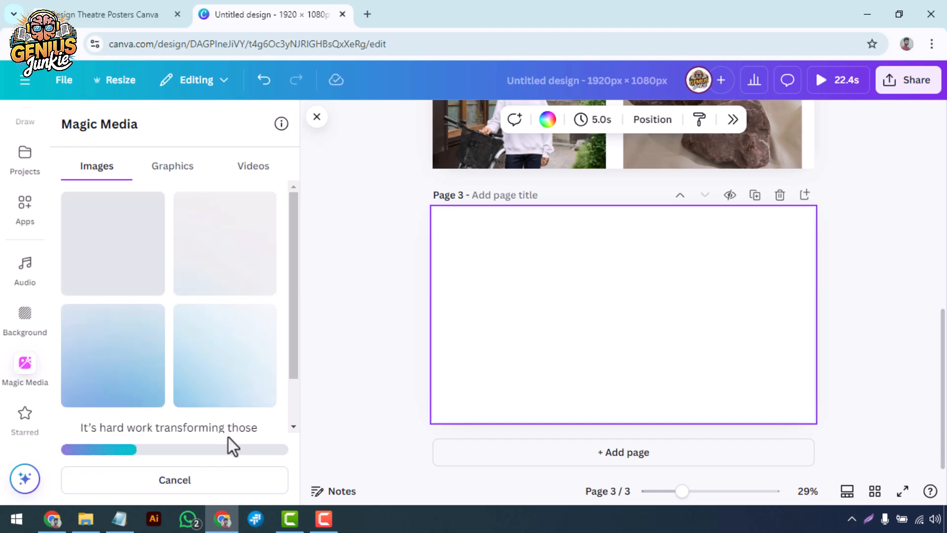
Place the first generated city image on page 3 and set it as the page background
{"action": "left_click_drag", "start_coordinate": [143, 267], "coordinate": [513, 320]}
{"action": "right_click", "coordinate": [583, 328]}
{"action": "left_click", "coordinate": [642, 424]}
Add a fourth page and set the generated city image with the mushroom-shaped tower as its background
{"action": "left_click", "coordinate": [480, 454]}
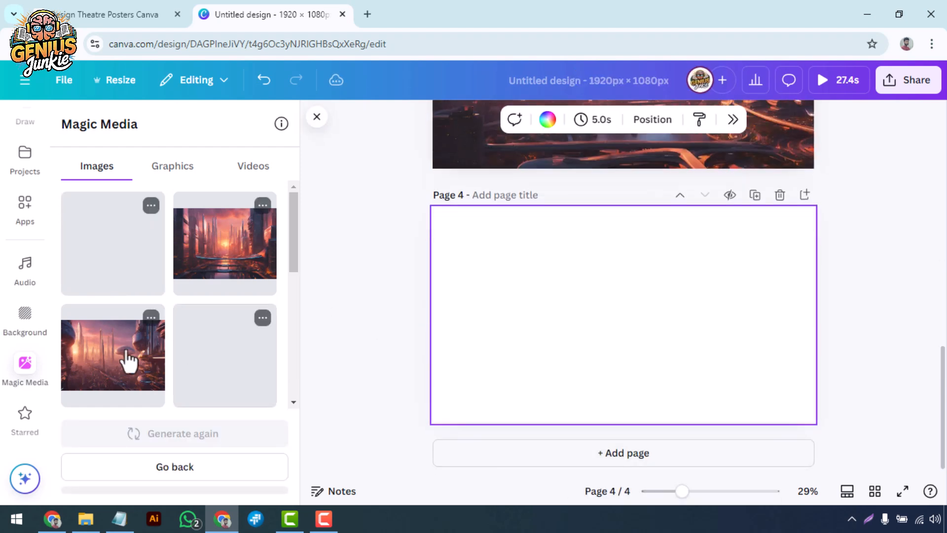
{"action": "left_click_drag", "start_coordinate": [117, 370], "coordinate": [511, 337]}
{"action": "right_click", "coordinate": [513, 340]}
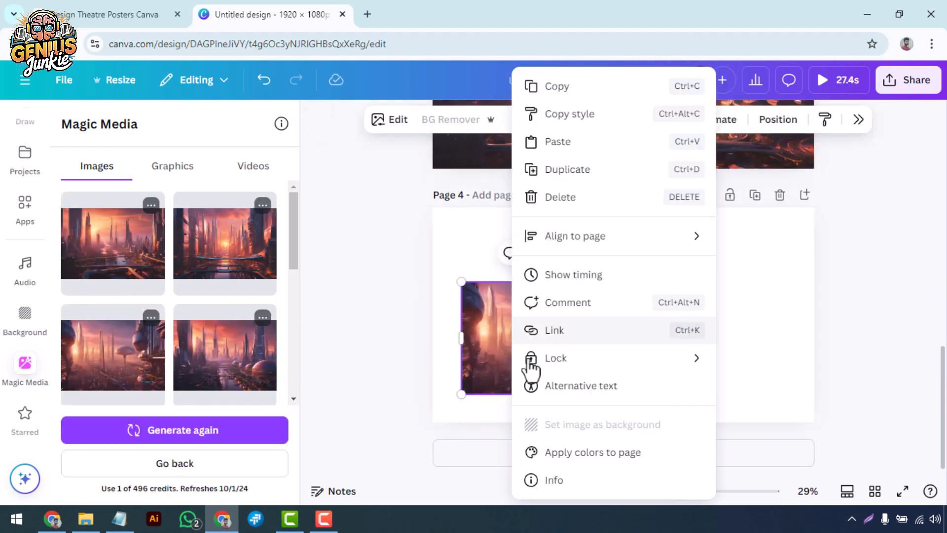
{"action": "left_click", "coordinate": [485, 367]}
{"action": "right_click", "coordinate": [485, 367]}
{"action": "left_click", "coordinate": [523, 425]}
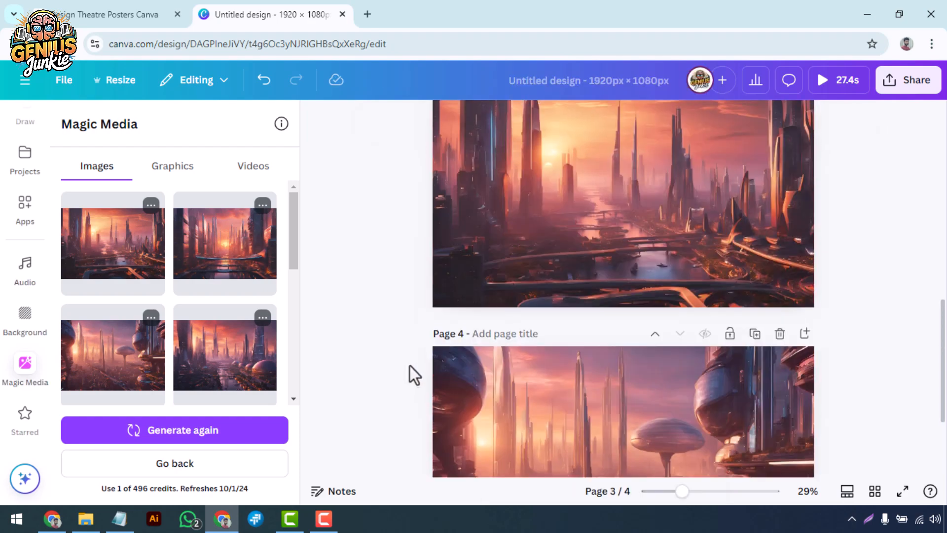
Close Magic Media and review the finished pages, including all four in the grid overview
{"action": "scroll", "coordinate": [516, 367], "scroll_direction": "up", "scroll_amount": 5}
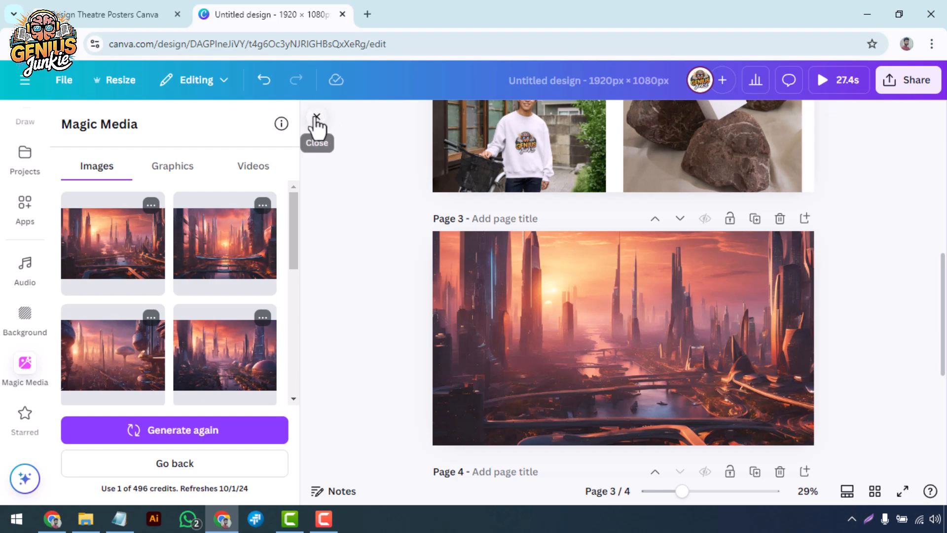
{"action": "left_click", "coordinate": [318, 125]}
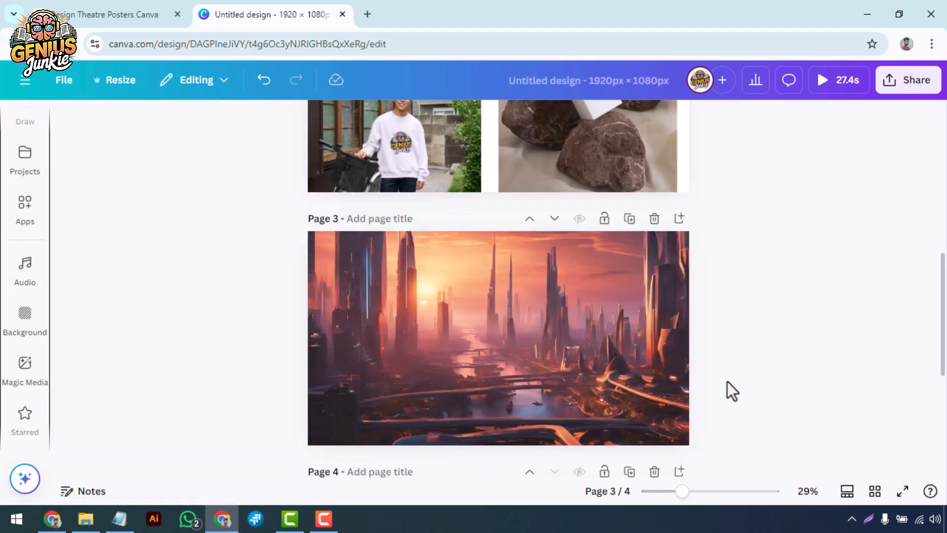
{"action": "scroll", "coordinate": [727, 381], "scroll_direction": "down", "scroll_amount": 1}
{"action": "scroll", "coordinate": [729, 381], "scroll_direction": "up", "scroll_amount": 5}
{"action": "scroll", "coordinate": [730, 377], "scroll_direction": "down", "scroll_amount": 5}
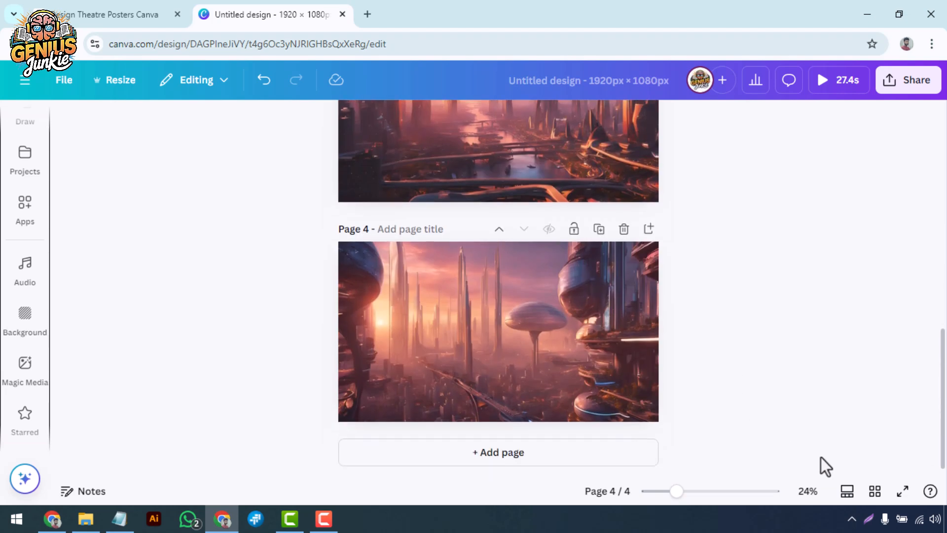
{"action": "left_click", "coordinate": [875, 491]}
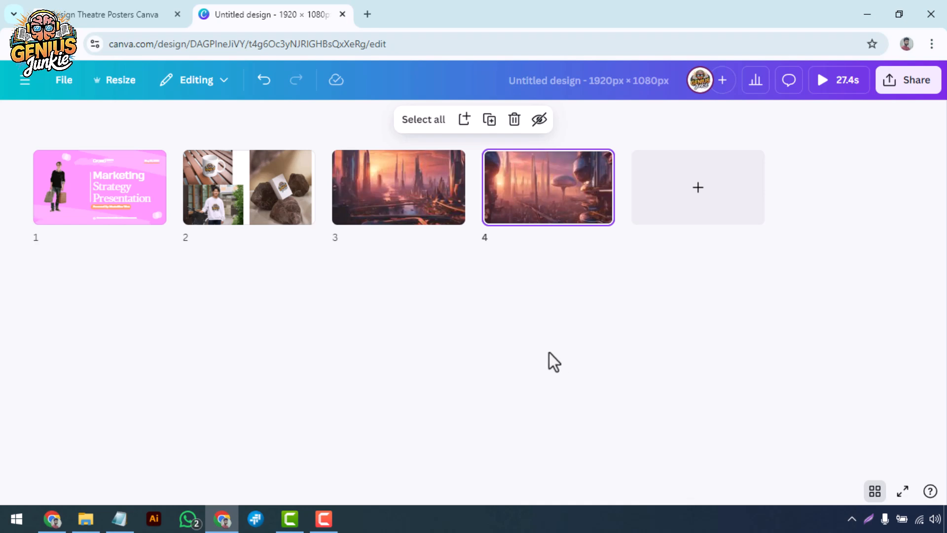
{"action": "left_click", "coordinate": [875, 491]}
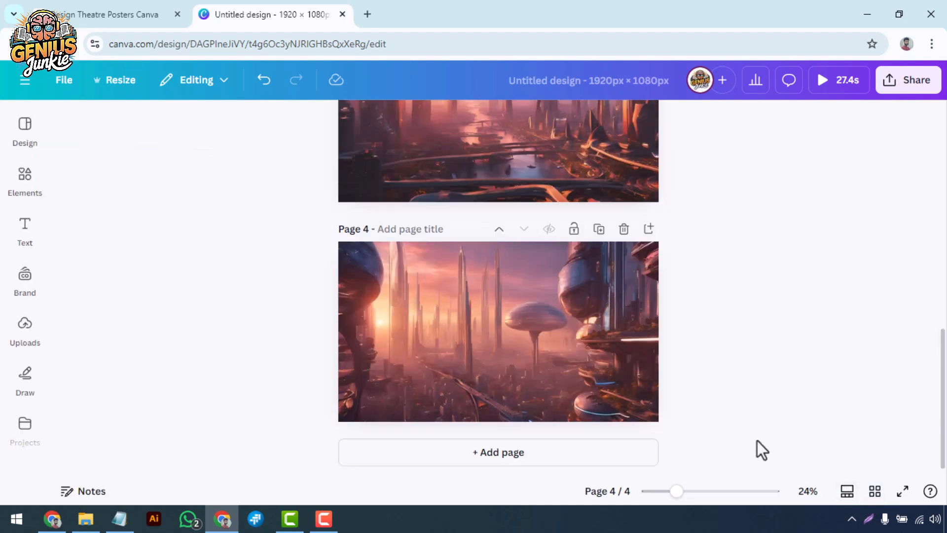